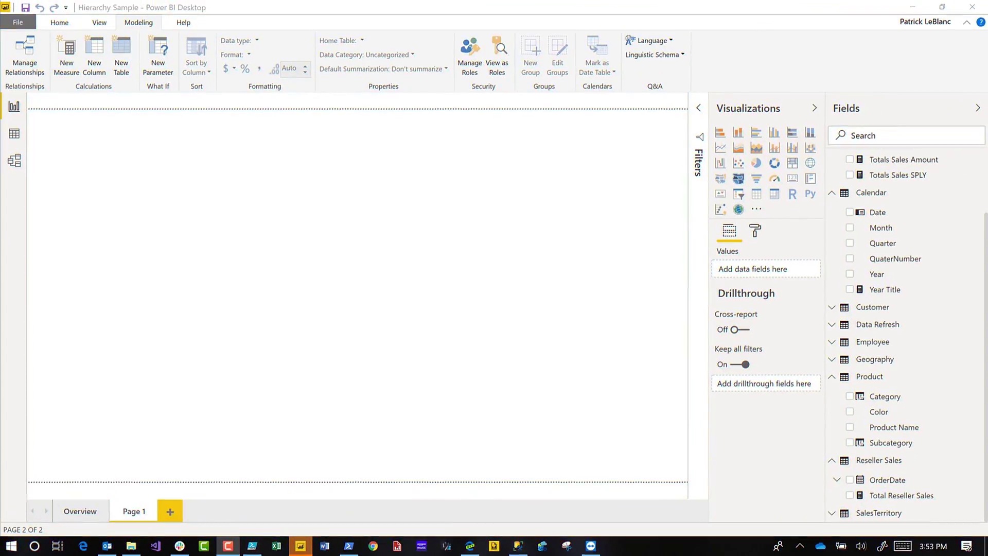
Collapse Calendar, InternetSales and Product, then expand Reseller Sales' OrderDate Date Hierarchy levels
left_click(832, 193)
left_click(830, 164)
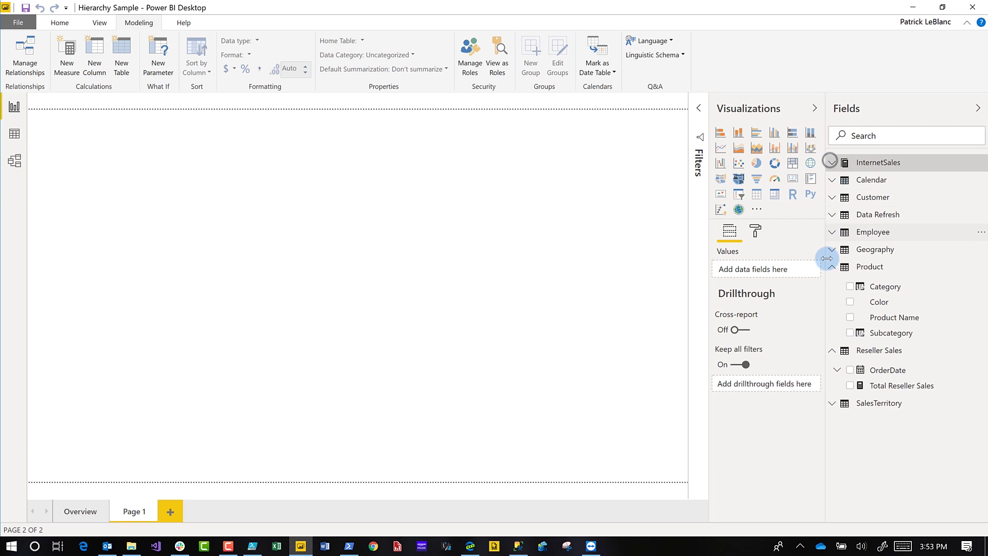
left_click(832, 267)
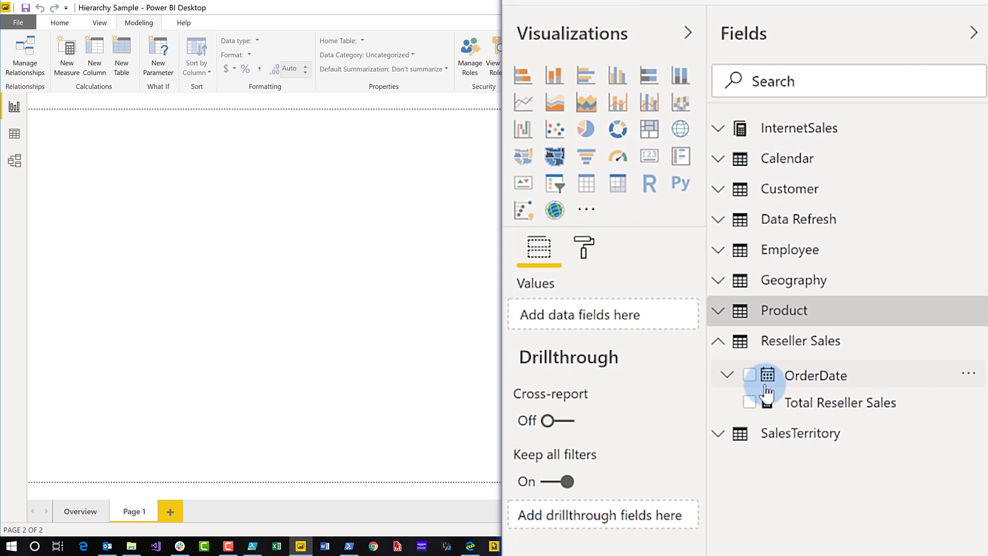
left_click(726, 376)
left_click(736, 401)
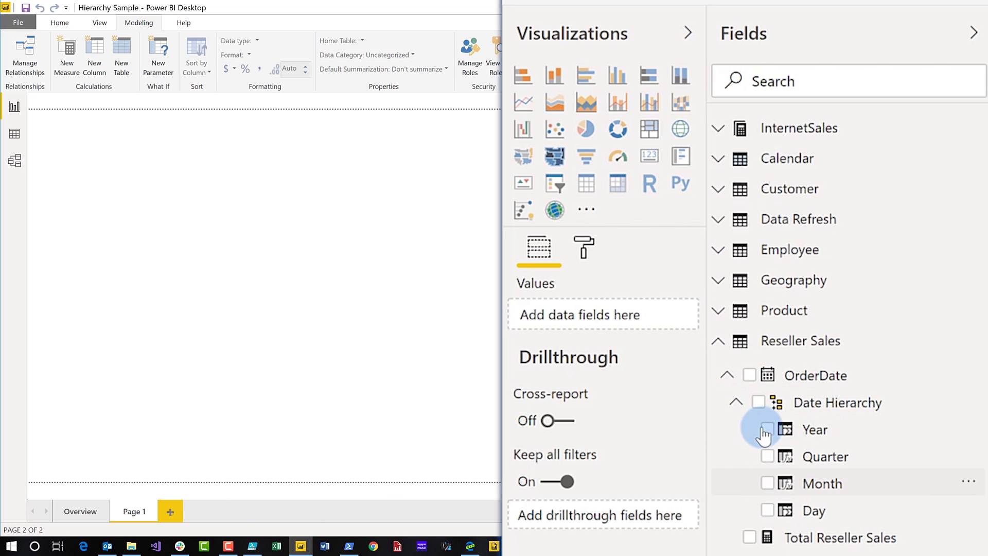
Build a centred, enlarged column chart of Total Reseller Sales by the OrderDate hierarchy
left_click(759, 406)
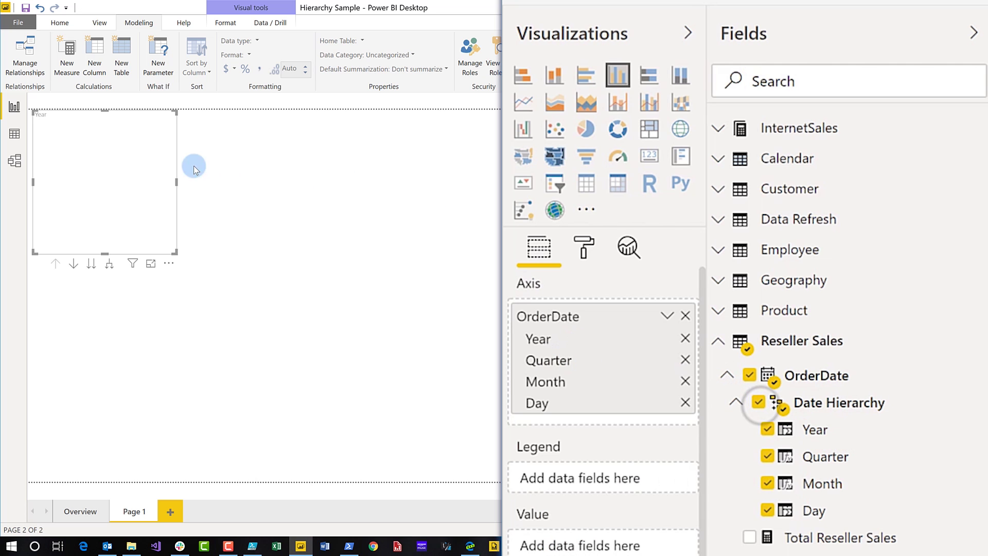
left_click_drag(137, 159, 324, 232)
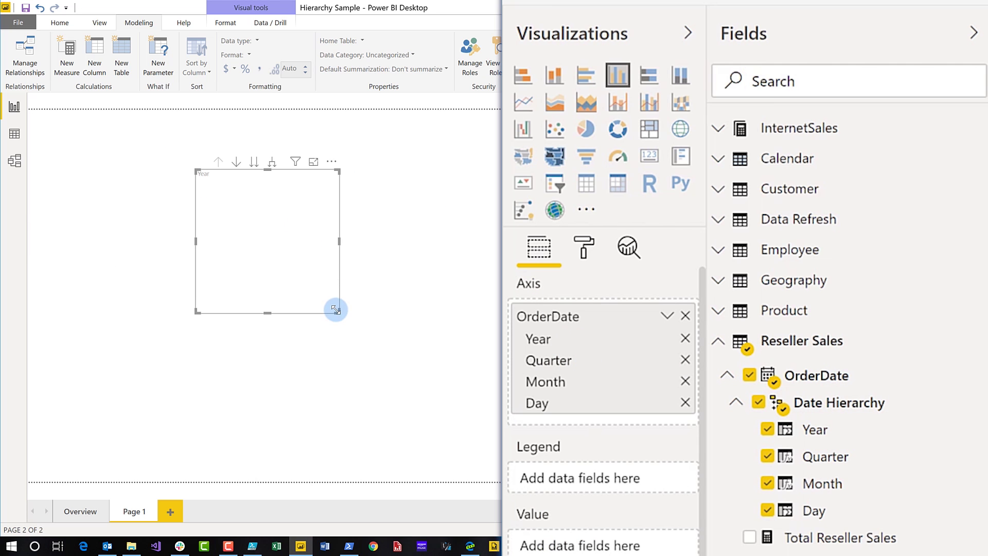
left_click_drag(336, 309, 493, 337)
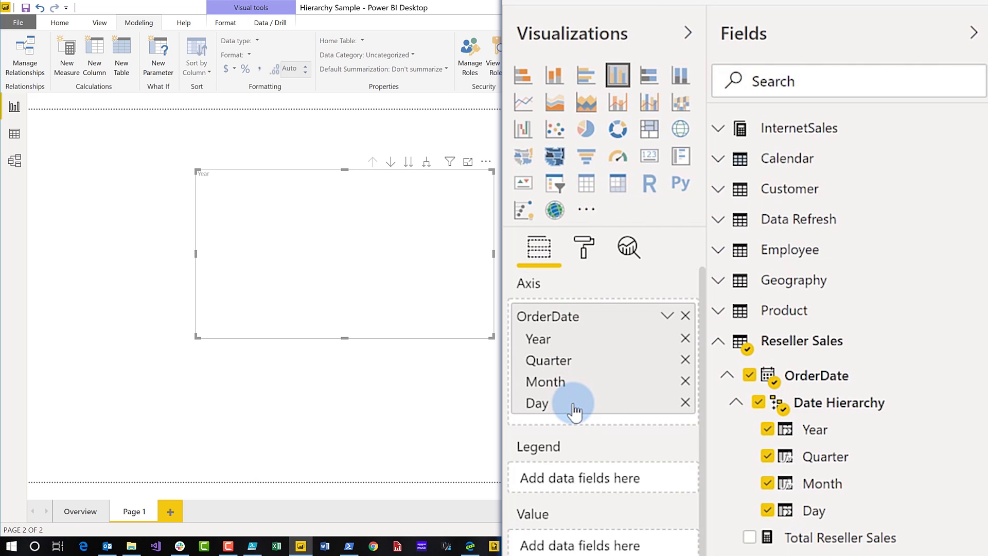
left_click(749, 537)
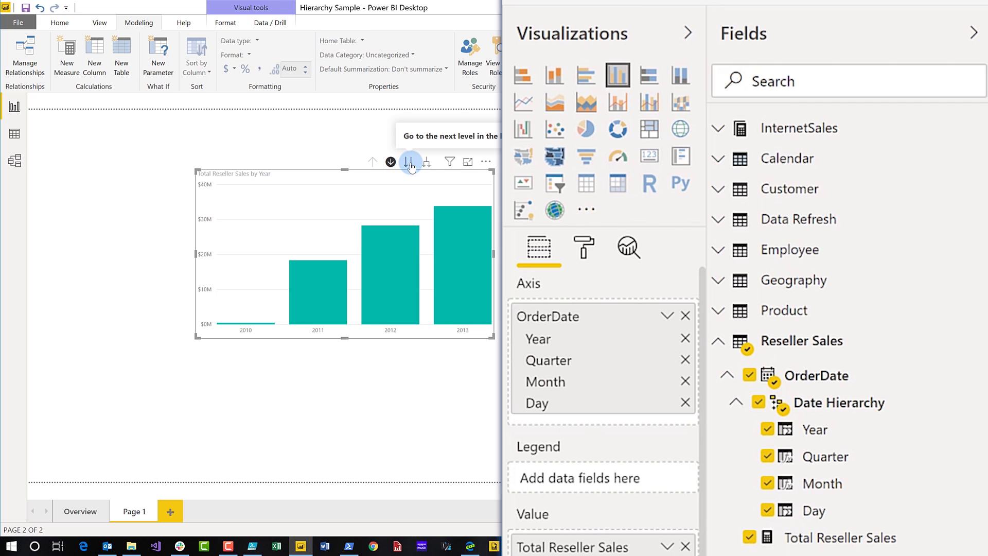
Drill into 2012 > Qtr 3 > July, drill back up to years, then drop the OrderDate hierarchy
left_click(379, 281)
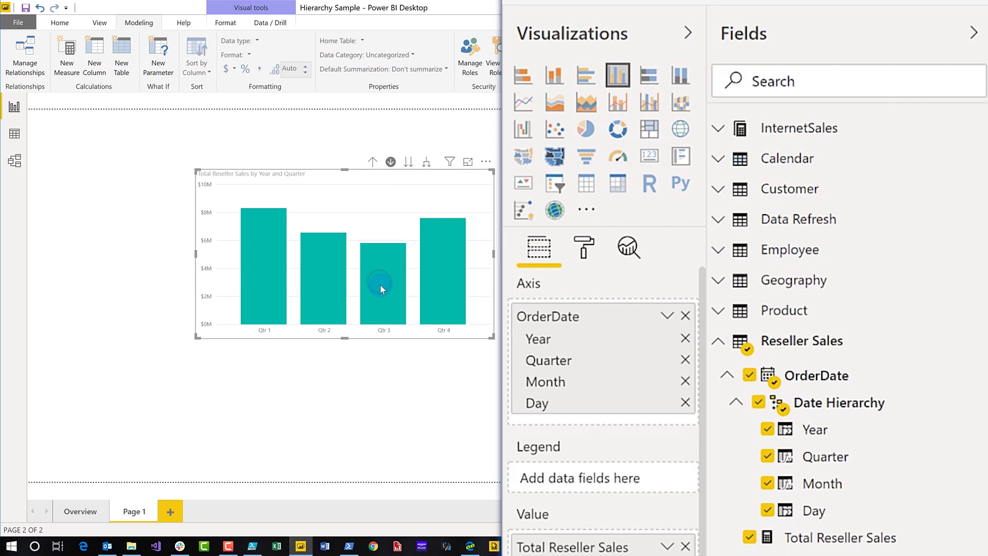
left_click(386, 290)
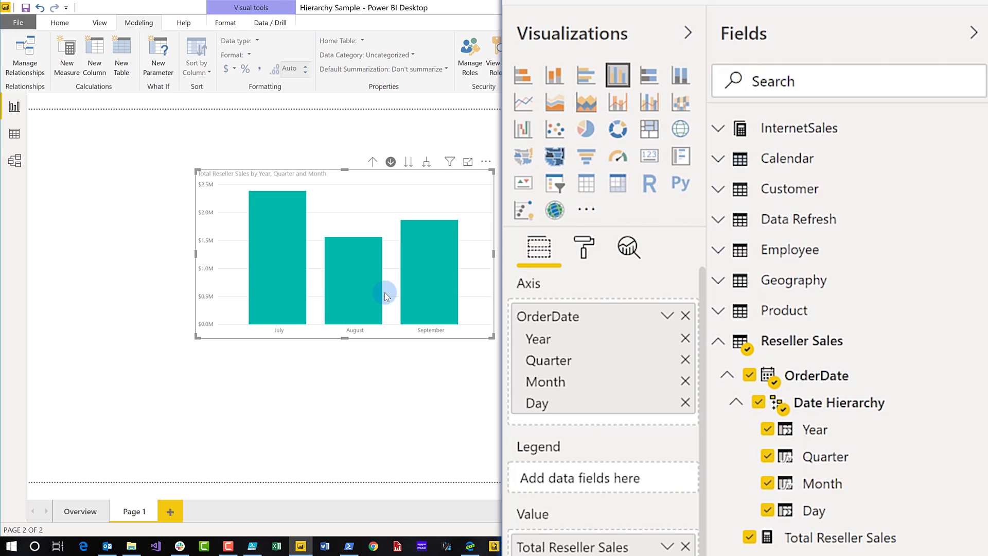
left_click(286, 295)
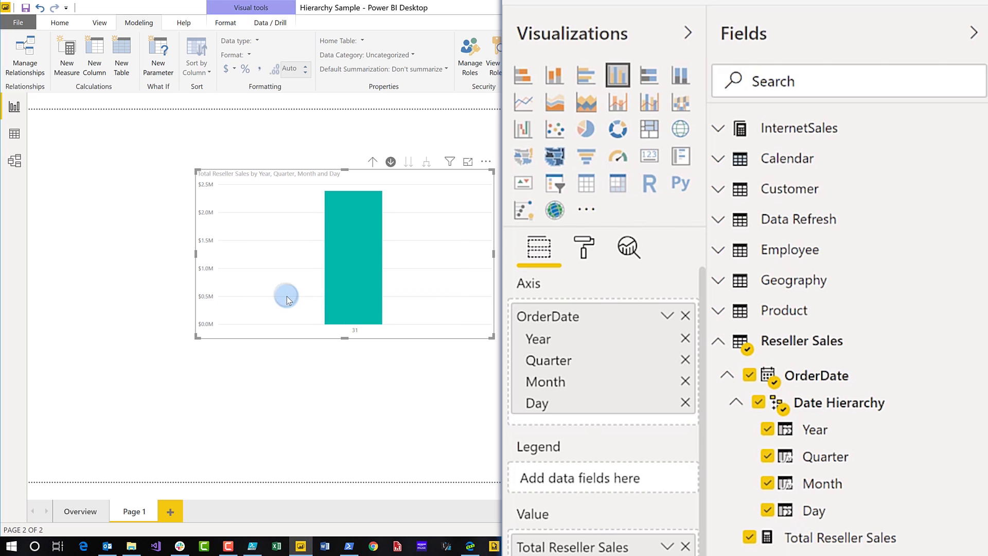
left_click(371, 164)
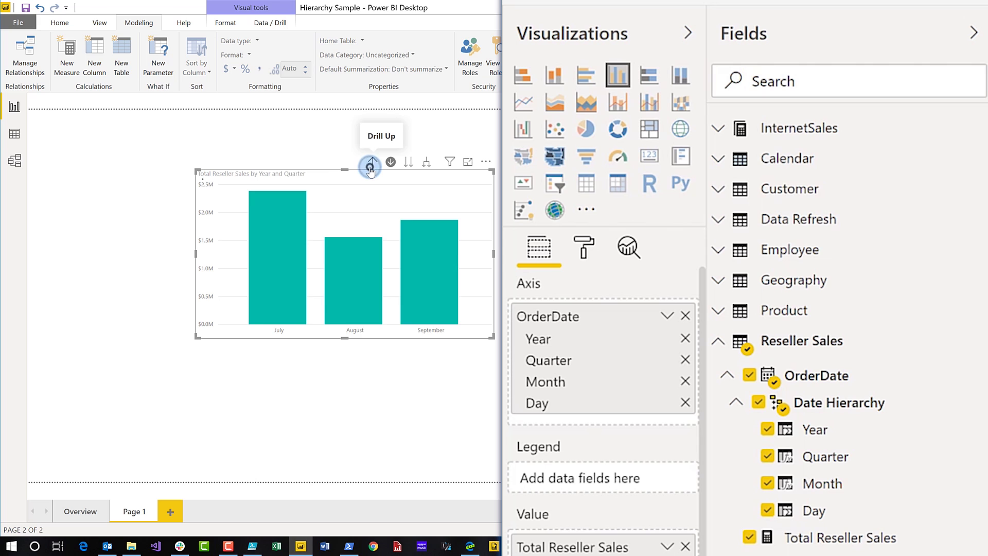
left_click(371, 168)
left_click(370, 165)
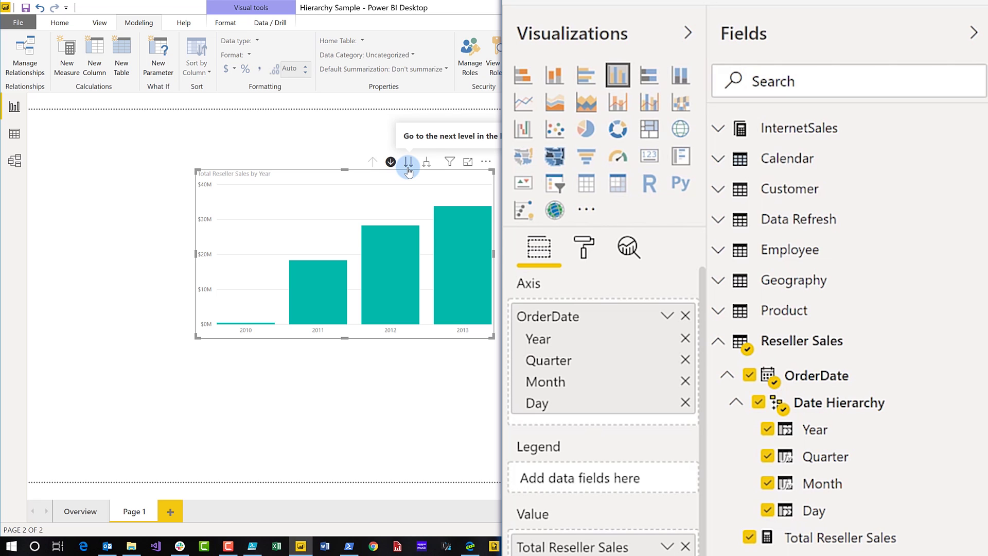
left_click(756, 402)
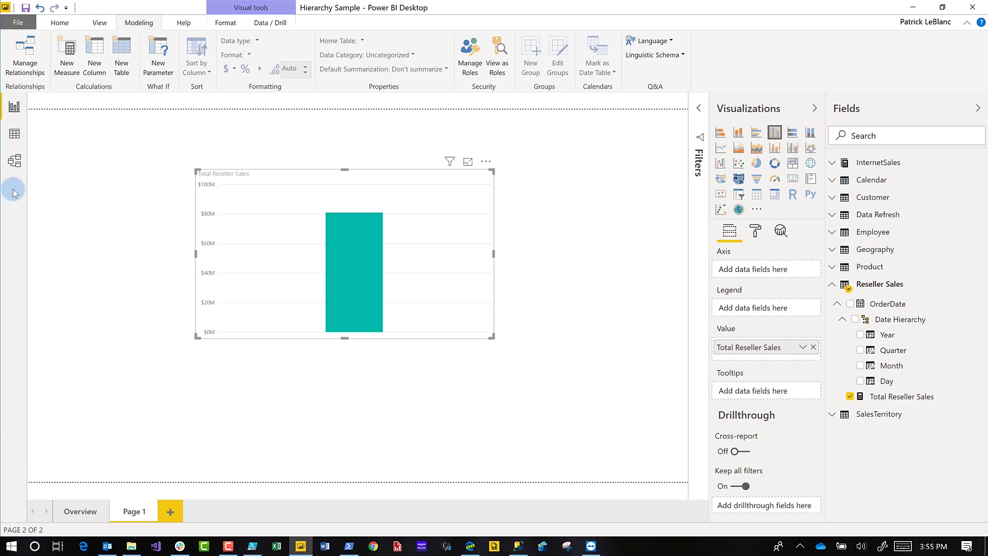
left_click(13, 161)
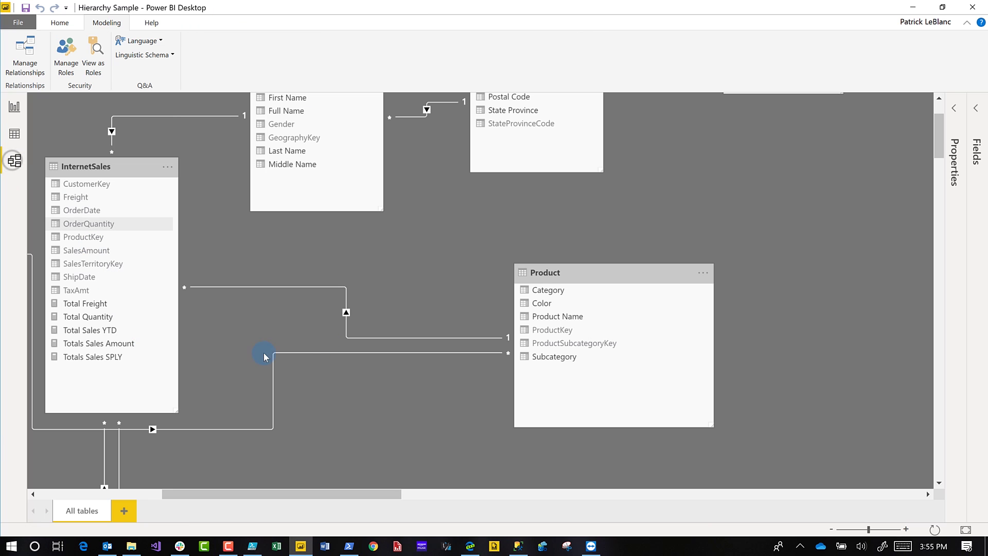
Relate Reseller Sales OrderDate to Calendar Date in Model view, then hide OrderDate on the report
left_click_drag(252, 496, 104, 493)
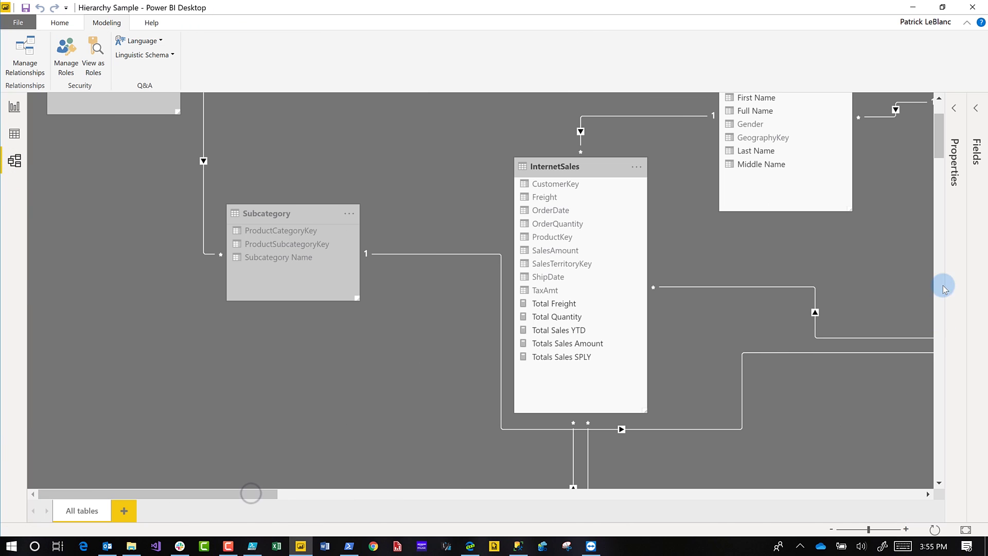
left_click(939, 187)
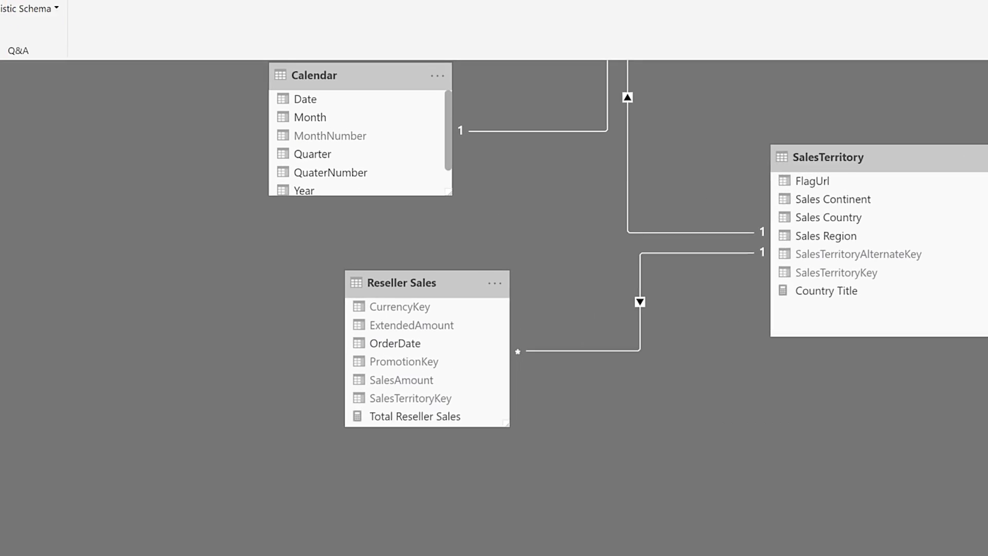
left_click_drag(403, 391, 267, 82)
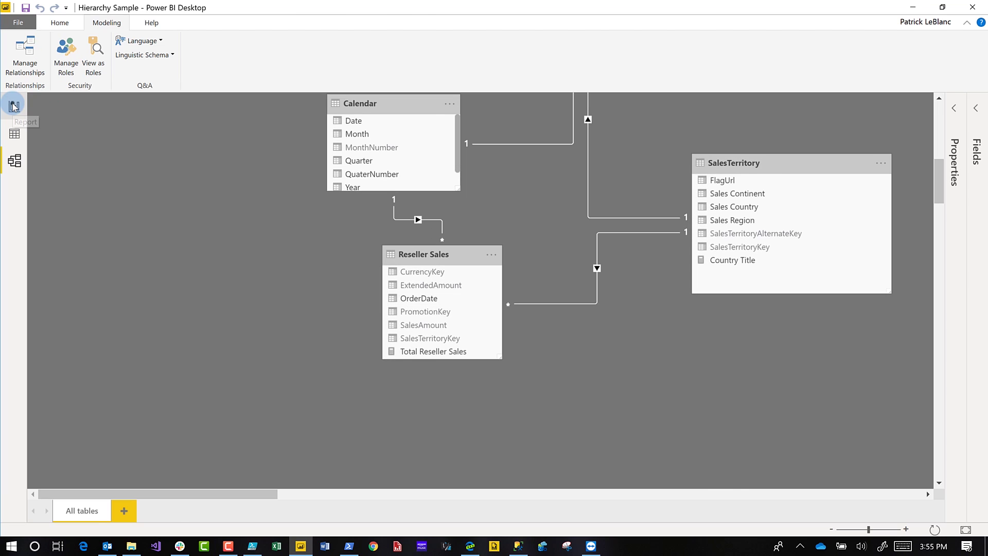
left_click(13, 105)
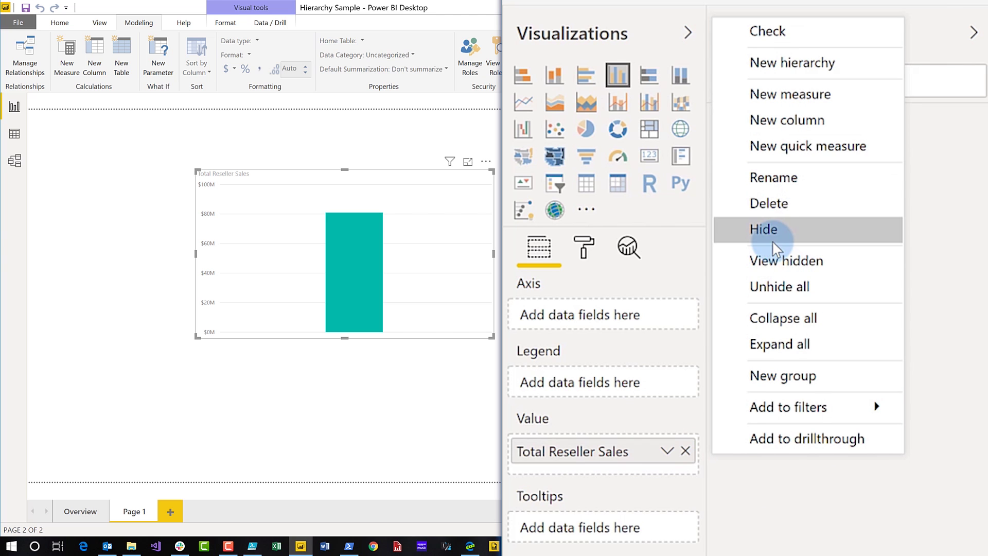
left_click(762, 230)
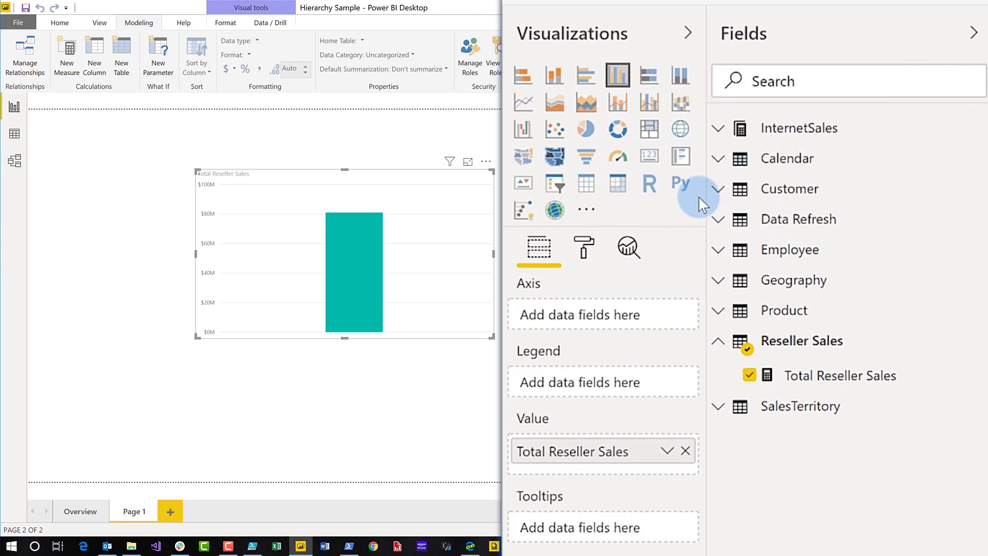
Add InternetSales Totals Sales Amount to the chart values and Calendar Year to its axis
left_click(718, 159)
left_click(430, 269)
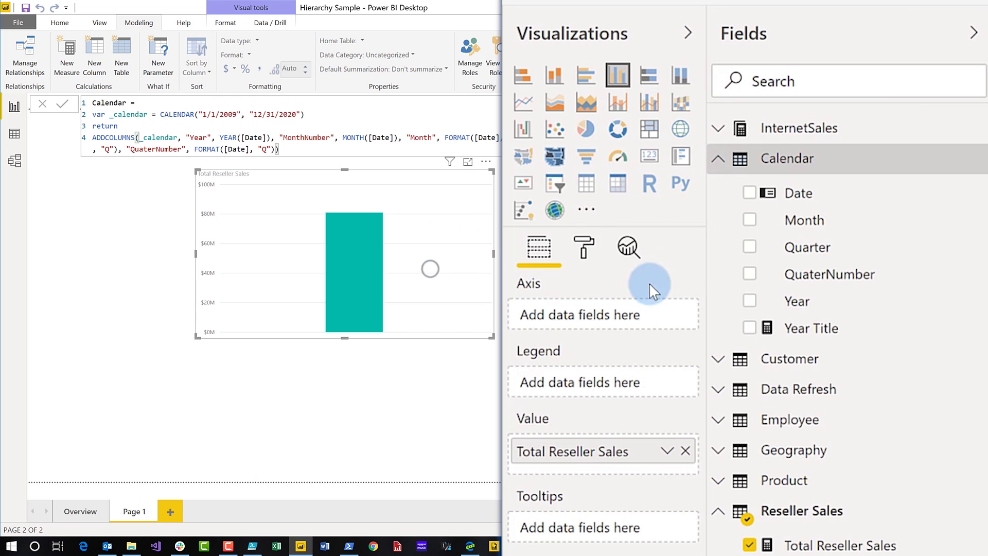
left_click(719, 130)
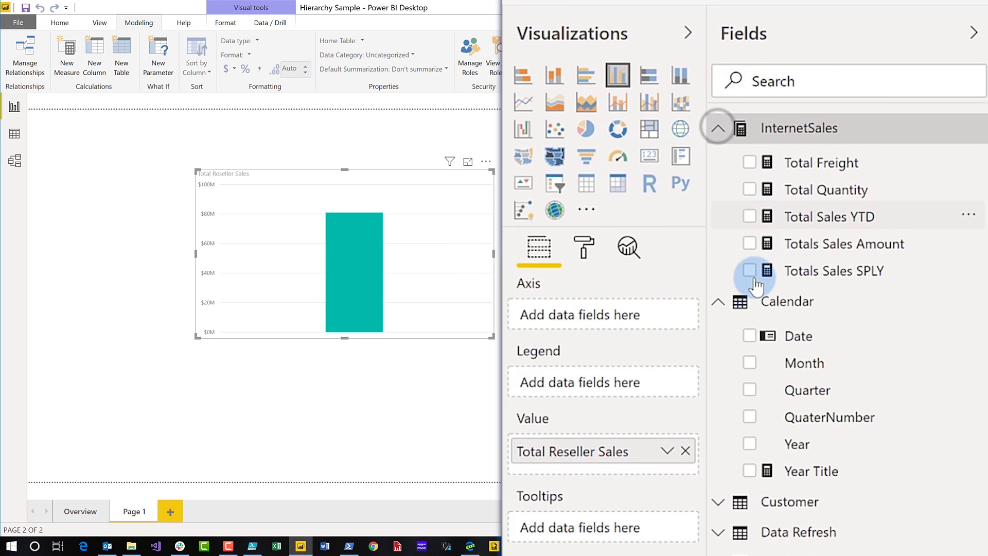
left_click(748, 247)
left_click(719, 130)
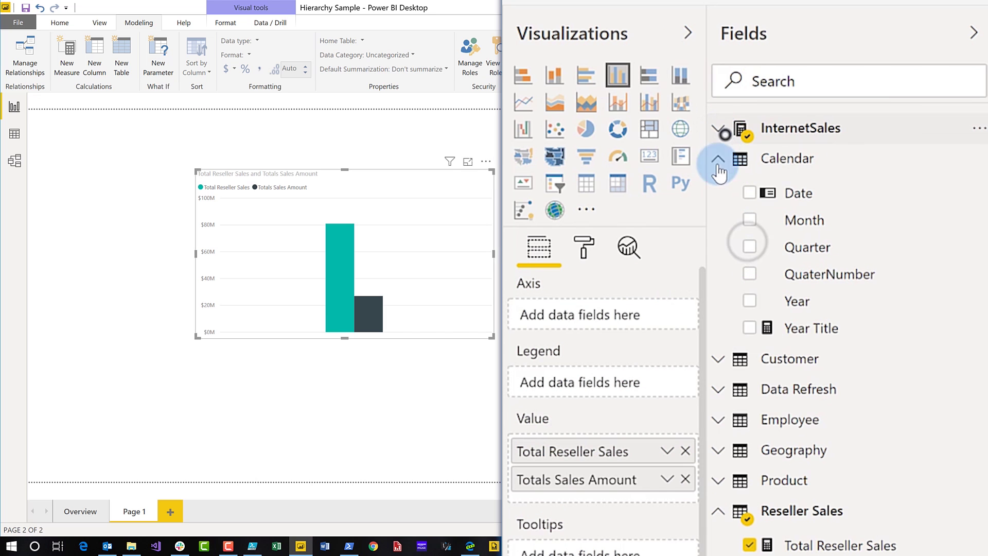
left_click(749, 301)
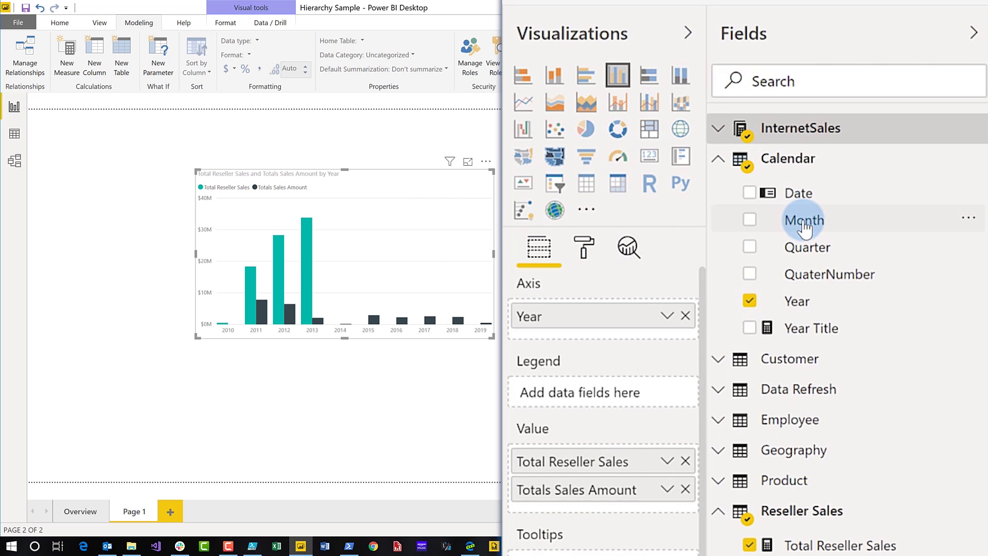
Add Quarter to the axis, then remove Month, Quarter and Year from the axis
left_click_drag(808, 247, 594, 356)
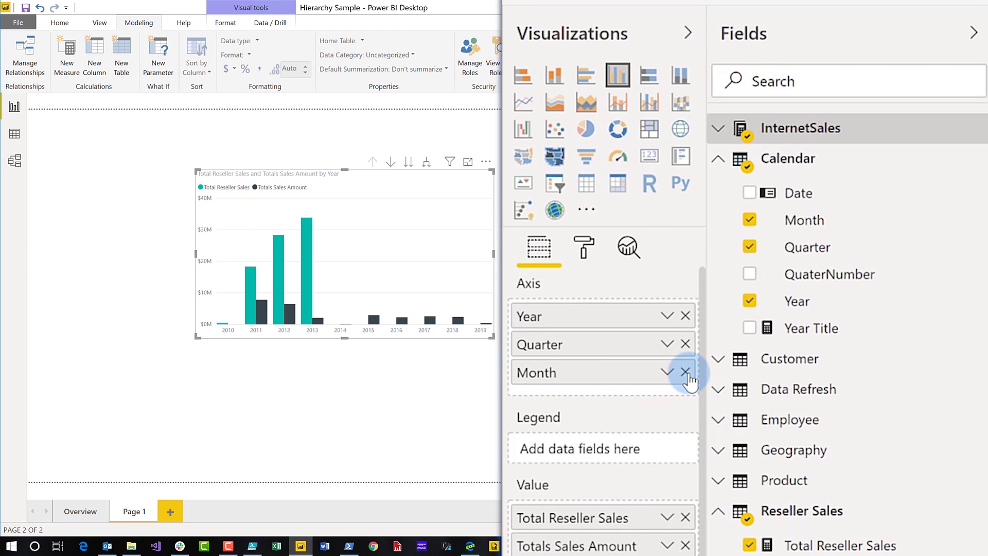
left_click(686, 371)
left_click(686, 343)
left_click(685, 315)
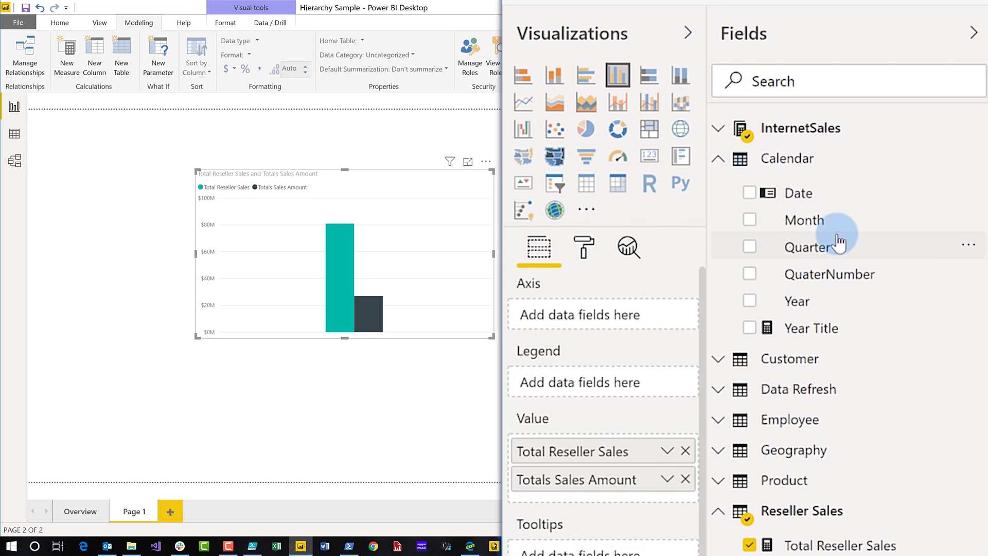
right_click(822, 305)
Create a new hierarchy from Calendar Year and rename it 'Calendar Hierarchy'
left_click(818, 358)
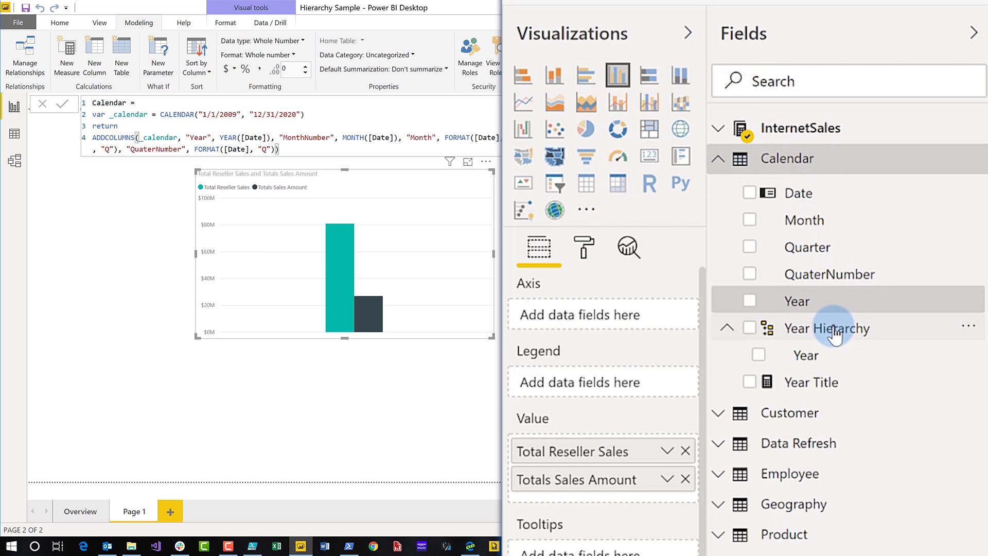
right_click(833, 330)
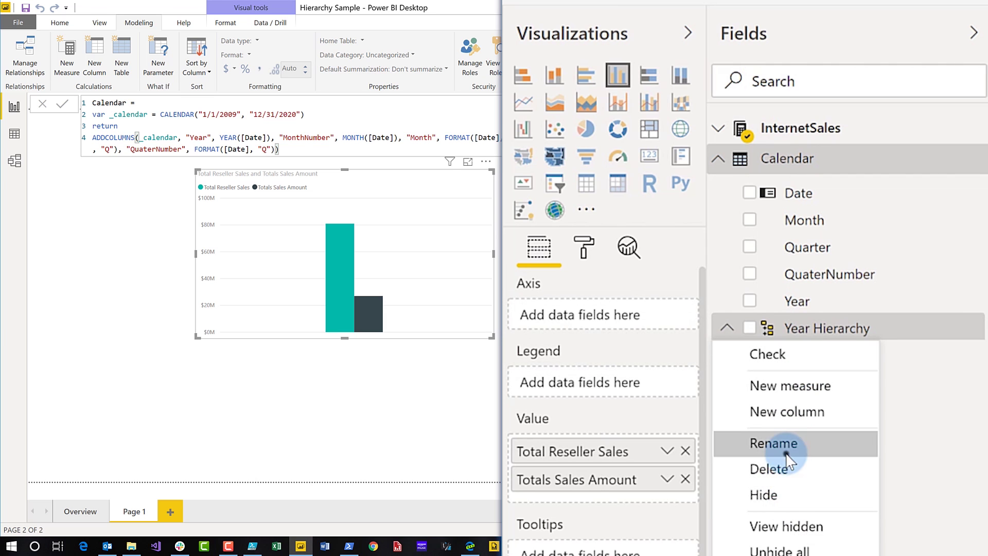
left_click(773, 443)
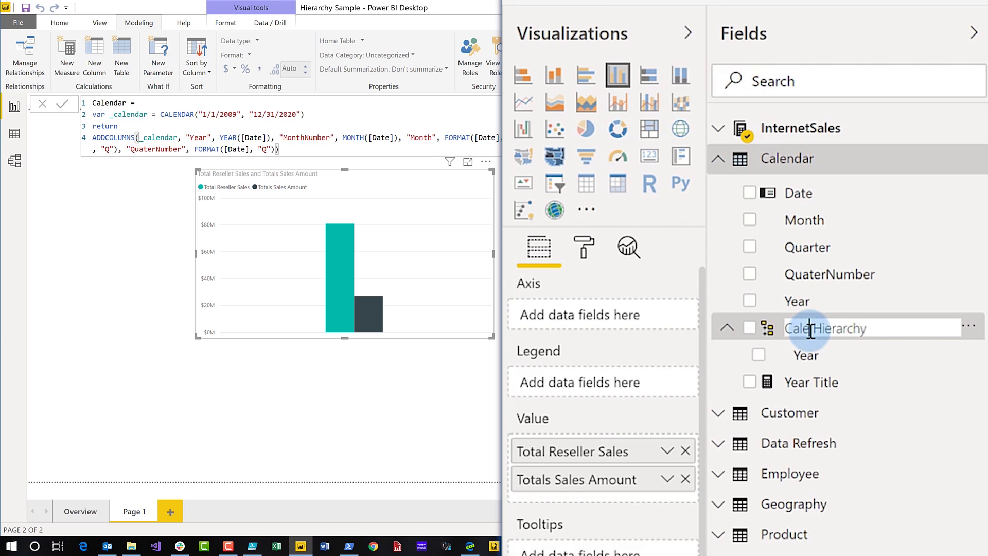
type("Calendar")
key("Return")
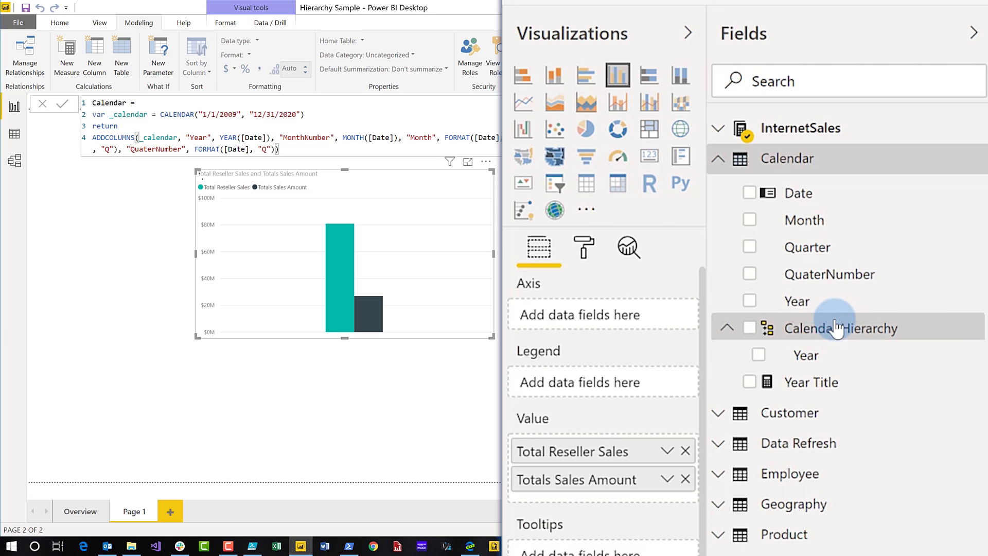
Add Quarter and Month to Calendar Hierarchy and use it as the chart axis
left_click_drag(864, 340, 789, 276)
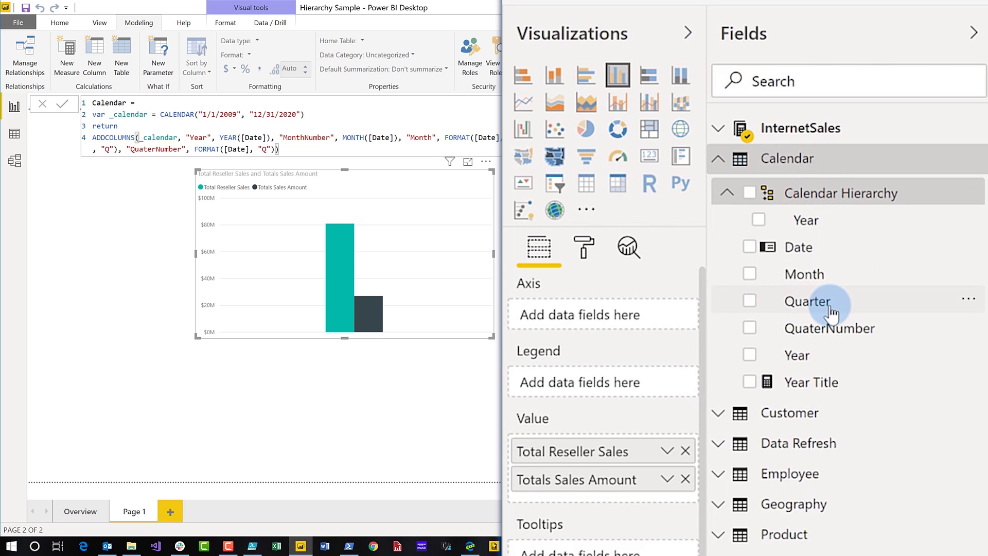
left_click_drag(828, 309, 845, 222)
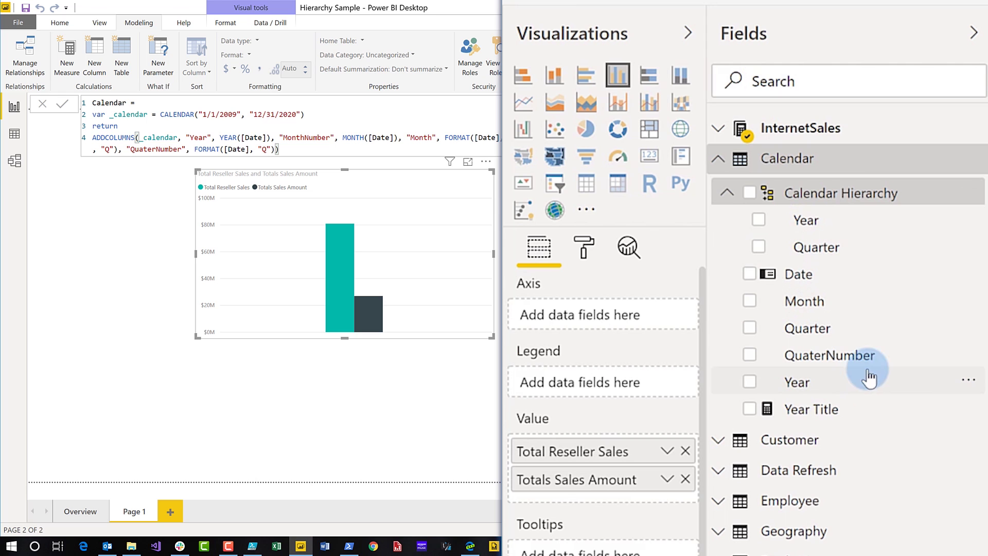
left_click(967, 300)
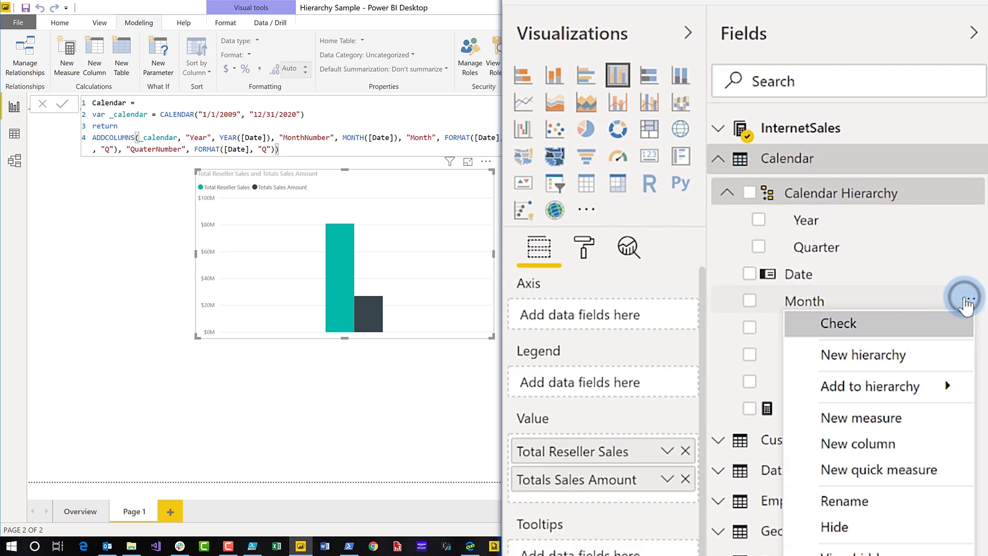
mouse_move(941, 383)
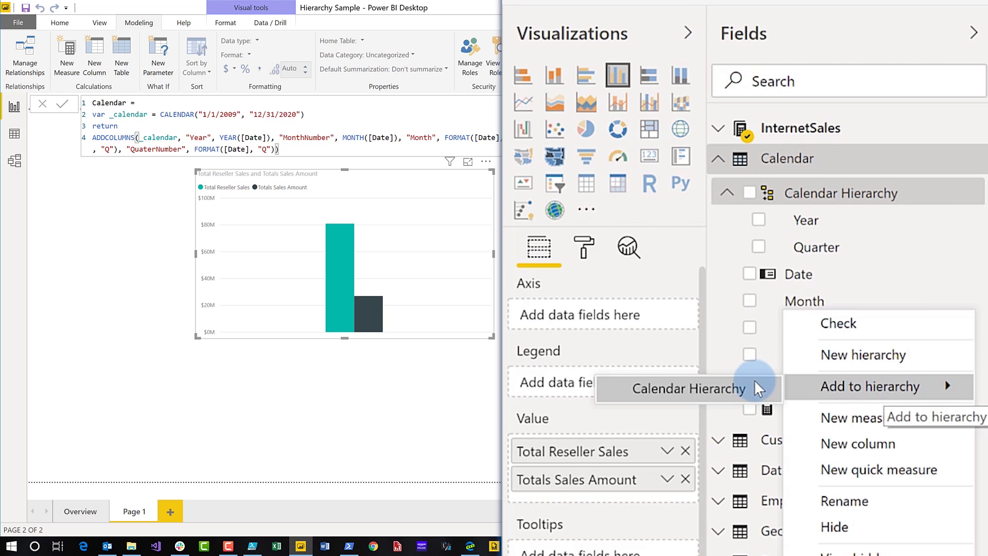
left_click(717, 388)
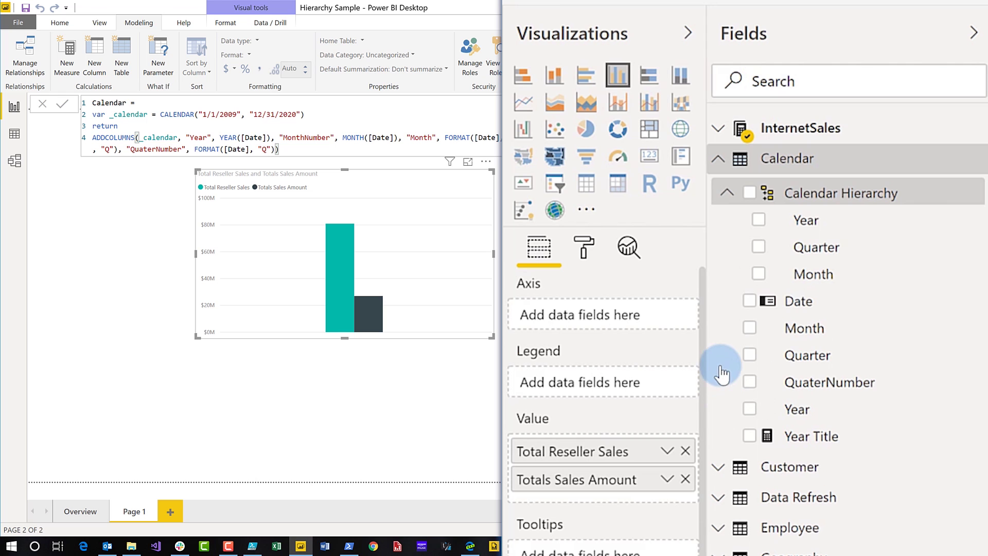
left_click_drag(750, 204, 507, 196)
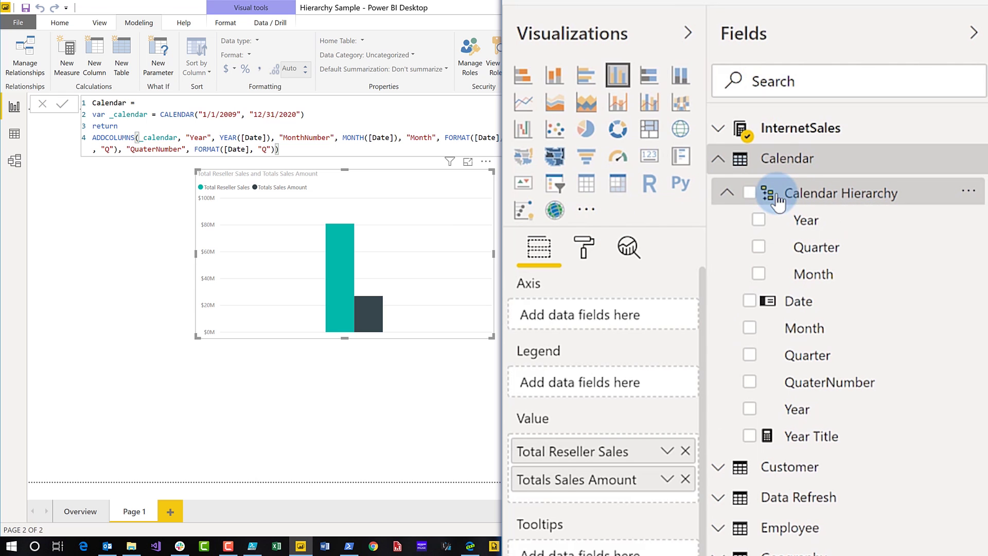
left_click(747, 195)
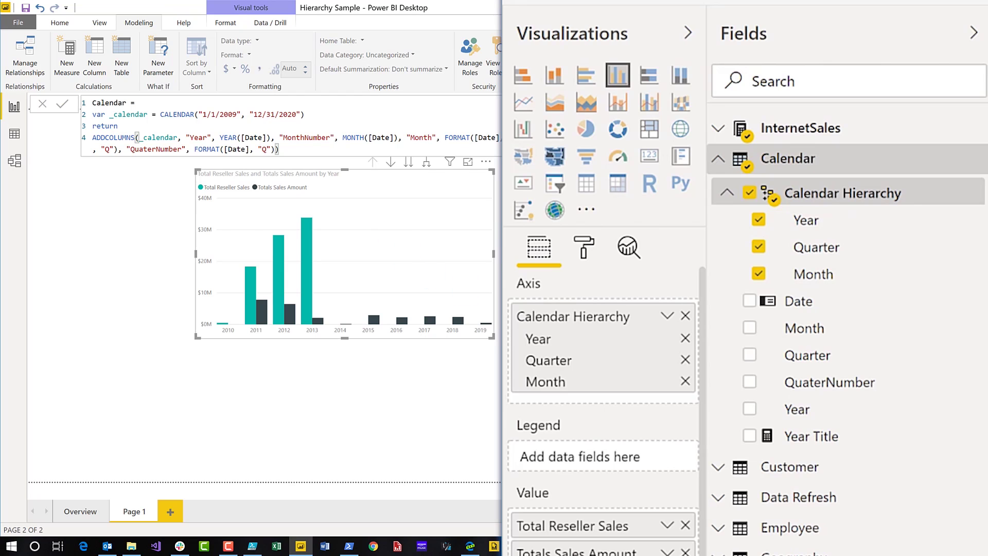
Replace the hierarchy's Year, Quarter and Month on the axis with plain Calendar Year, nudging the chart right and down
left_click(759, 221)
left_click(758, 247)
left_click(759, 274)
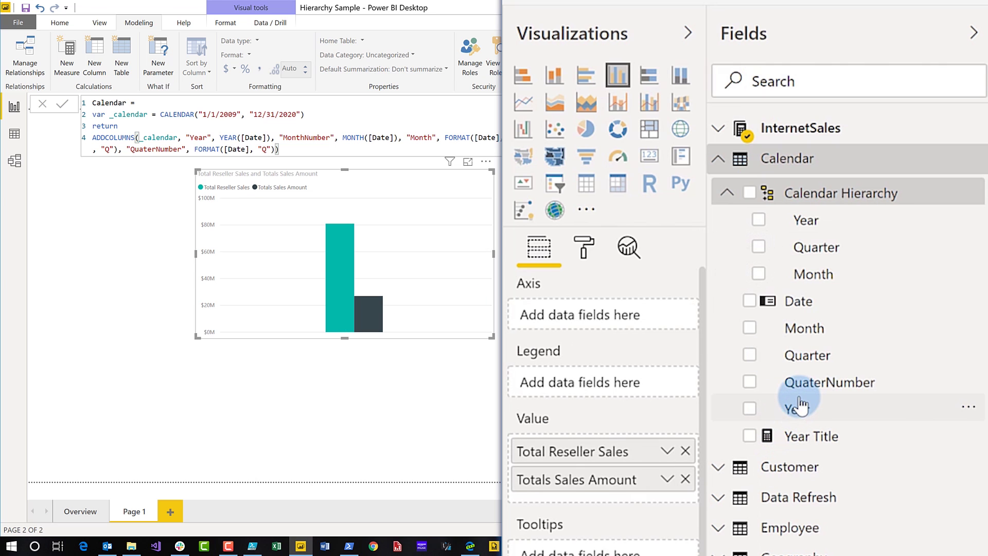
left_click_drag(799, 405, 576, 317)
left_click_drag(789, 408, 535, 315)
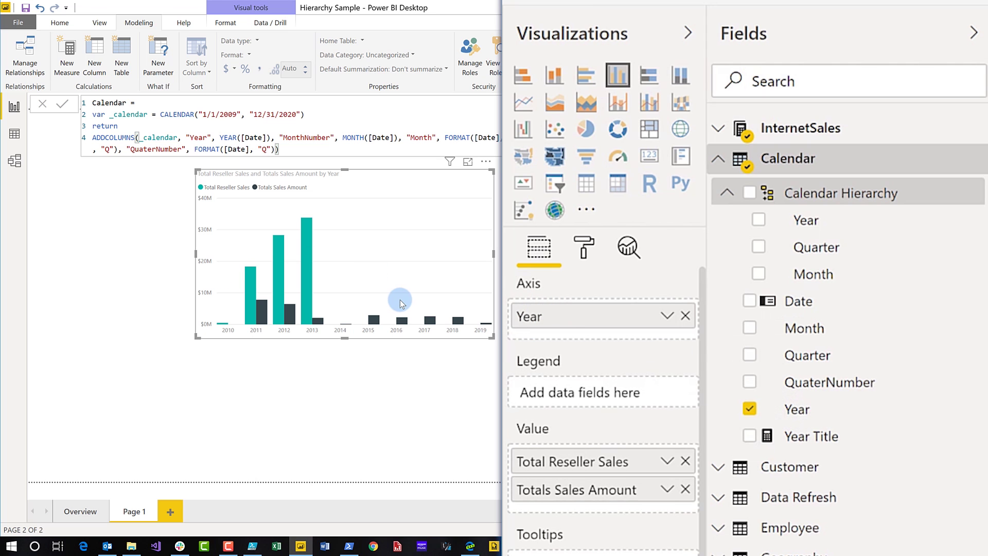
left_click_drag(409, 259, 424, 281)
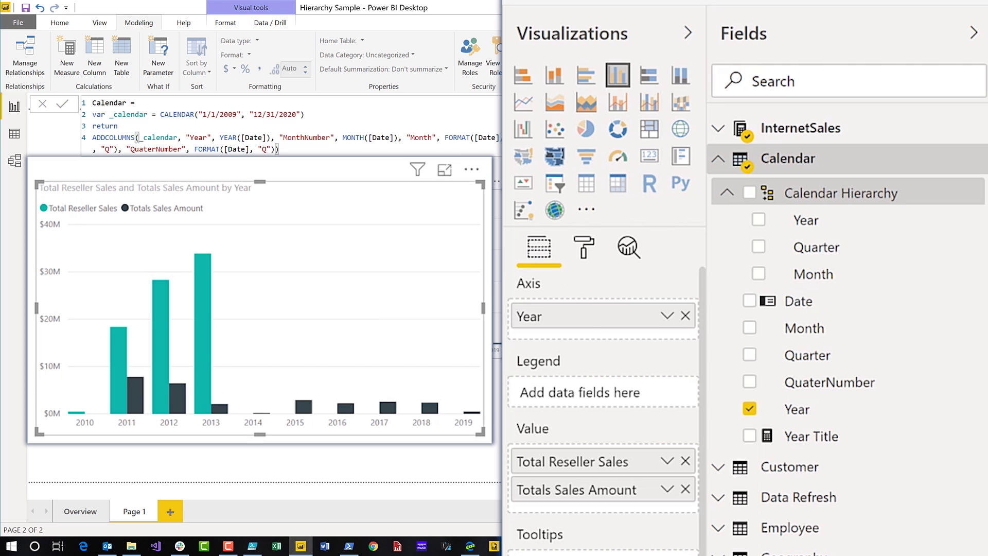
Add Product Category under Year, drill into 2013 by category, then remove Category from the axis
left_click(728, 195)
left_click(726, 546)
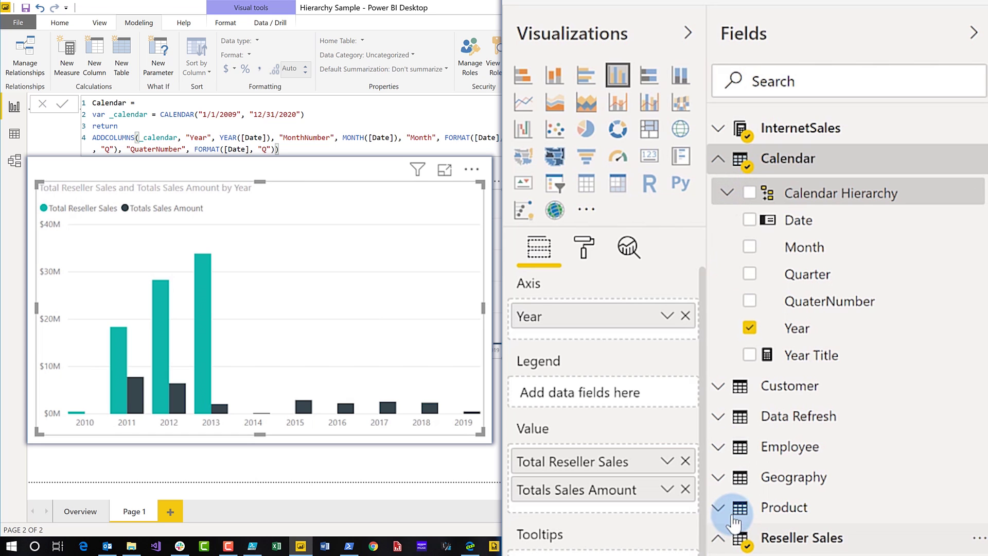
left_click(727, 507)
left_click_drag(809, 542, 592, 331)
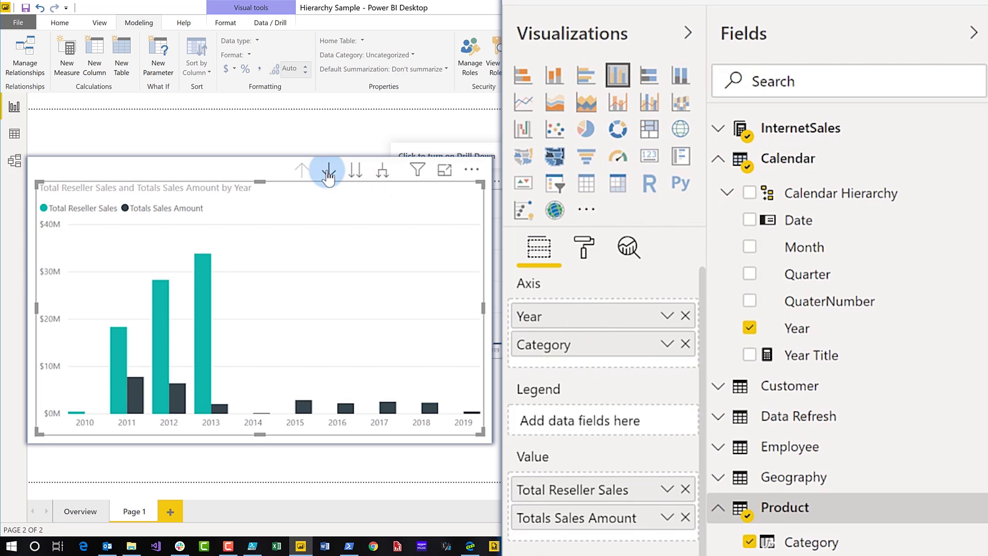
left_click(197, 343)
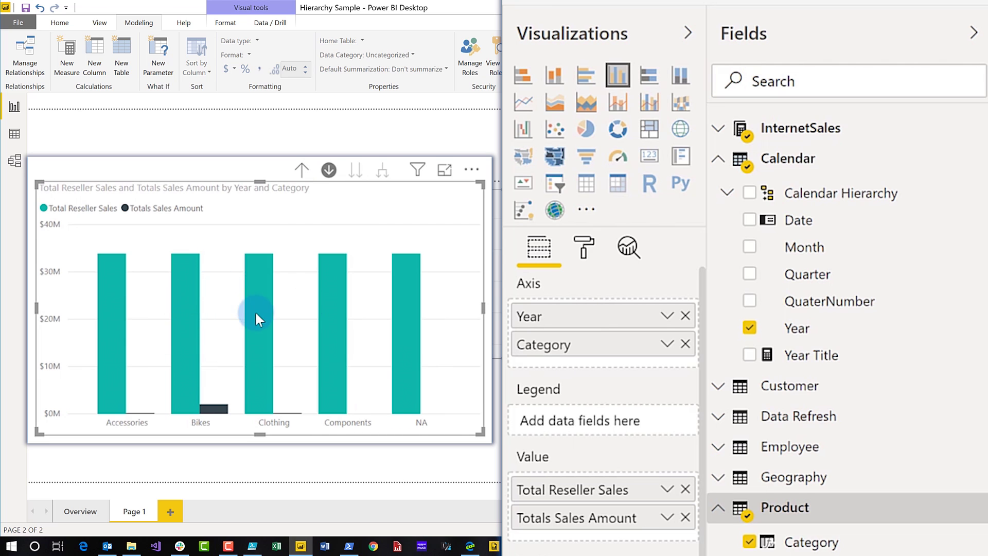
mouse_move(415, 340)
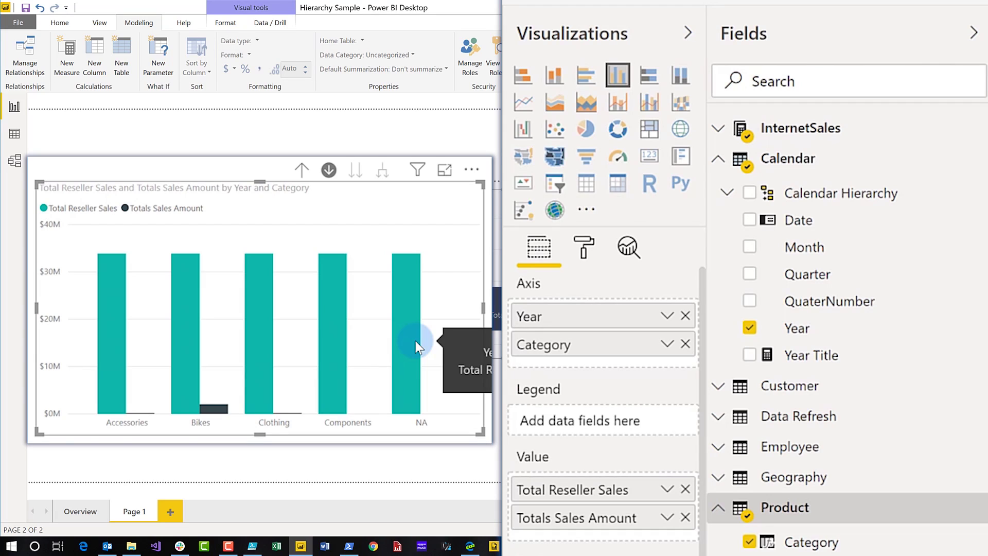
left_click(684, 343)
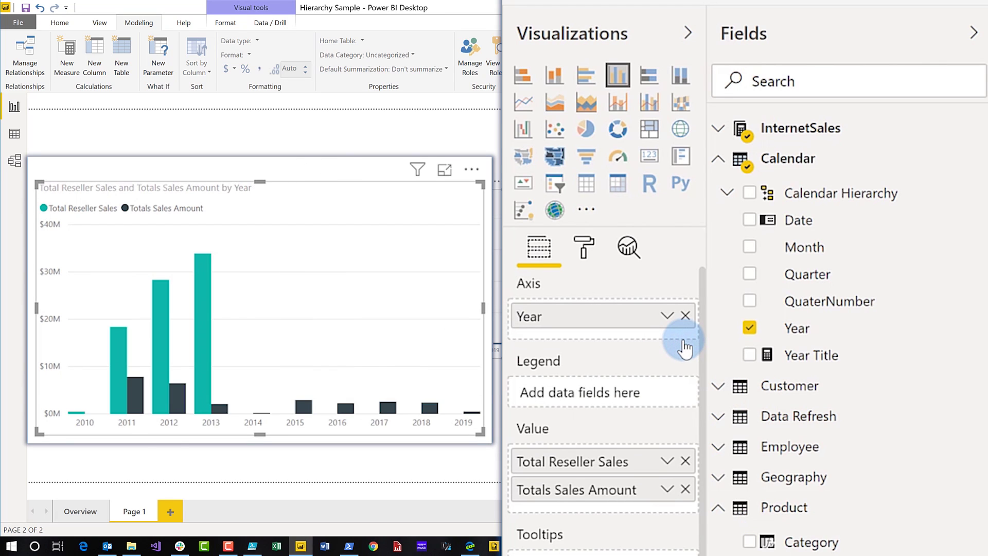